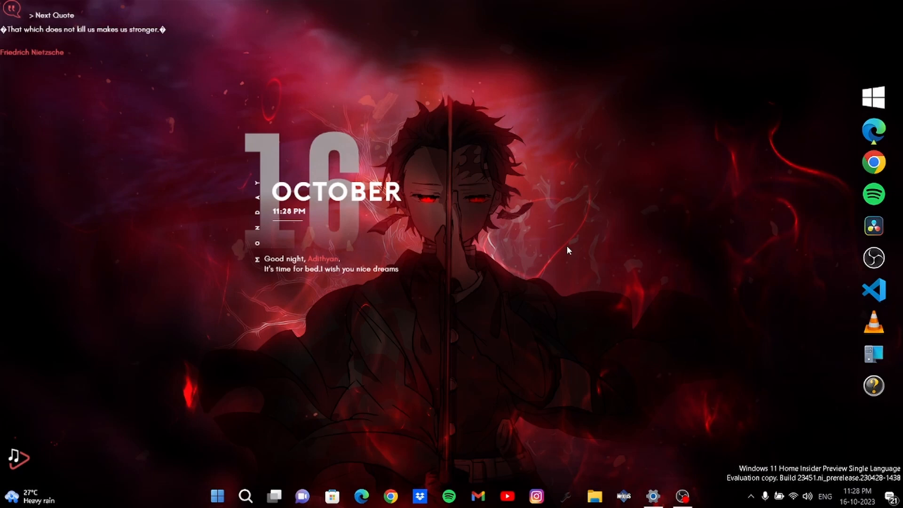
Step: In a new Edge window, search 'virt' and open virtualbox.org's Downloads page
click(364, 502)
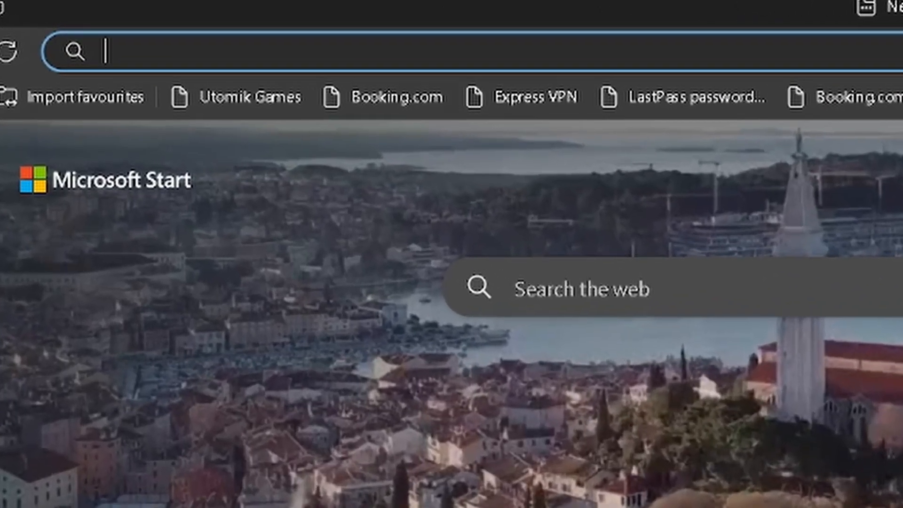
text(virt)
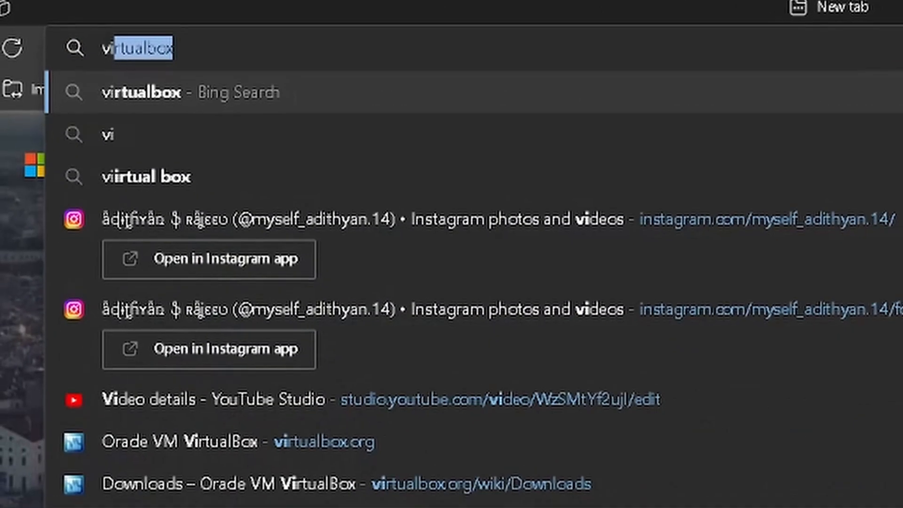
key(Return)
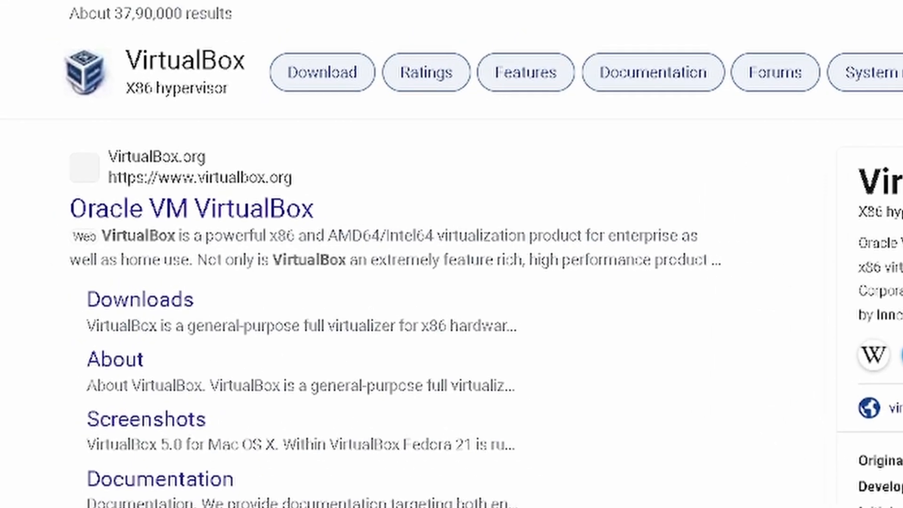
click(217, 211)
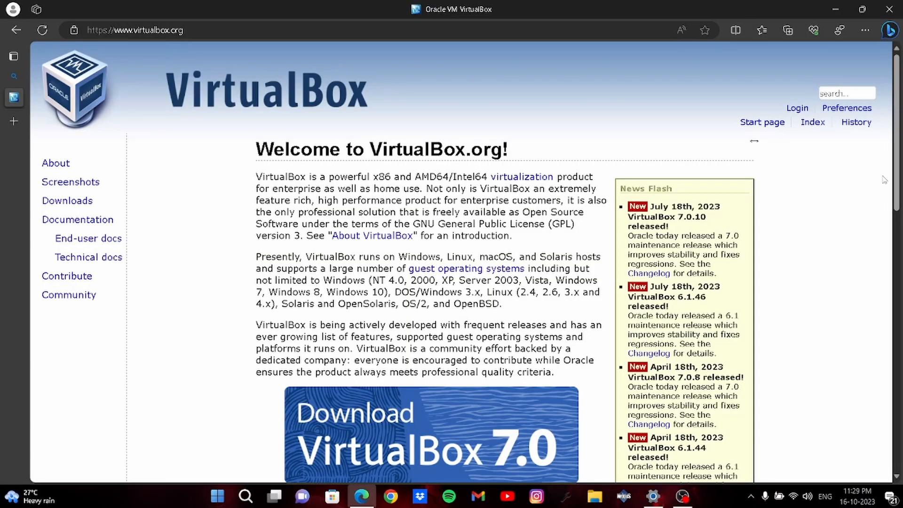
scroll(463, 304, down, 3)
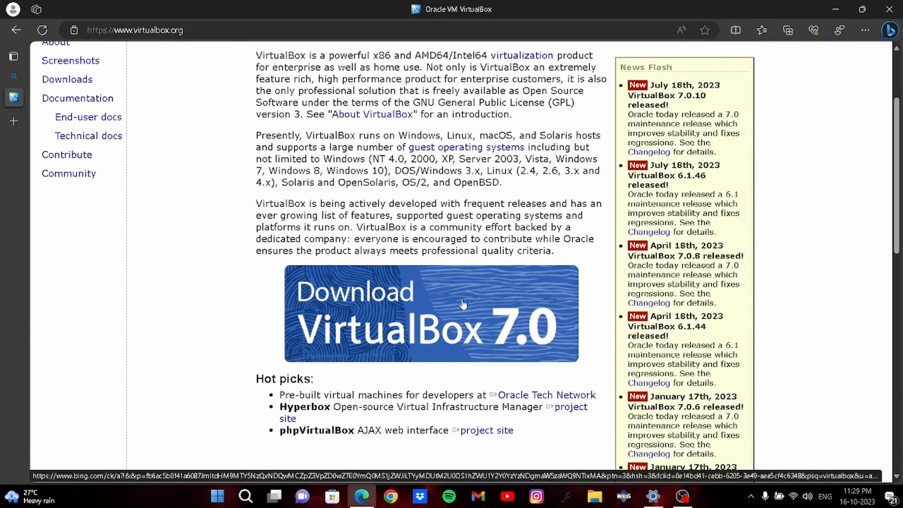
click(502, 313)
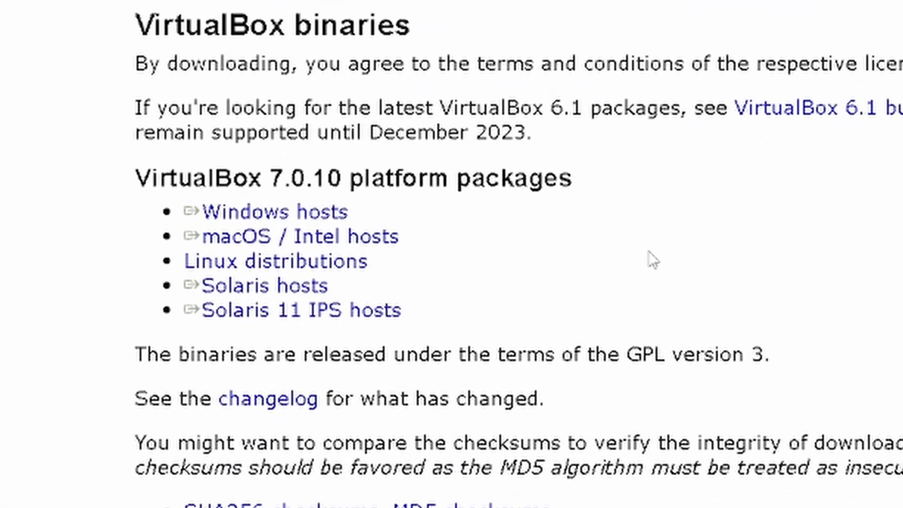
Step: Download the VirtualBox 7.0.10 installer via the Windows hosts link
right_click(292, 236)
right_click(235, 181)
right_click(245, 214)
right_click(284, 289)
right_click(263, 263)
right_click(222, 214)
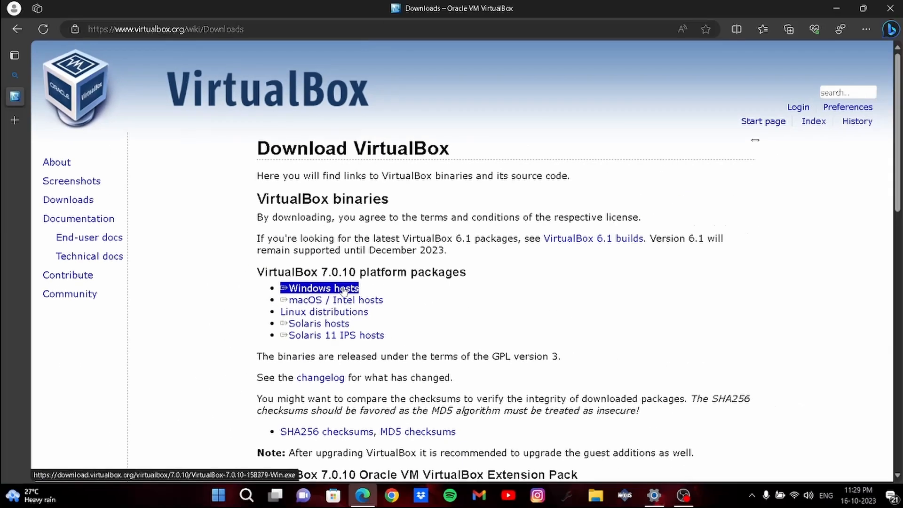
click(343, 291)
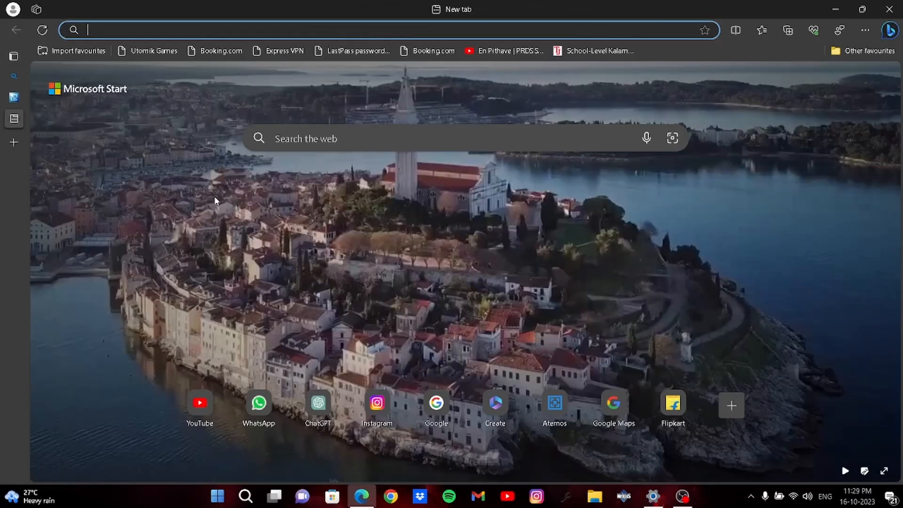
Step: Search 'kali linux', open Get Kali on kali.org, and download the 64-bit VirtualBox pre-built image
text(kali)
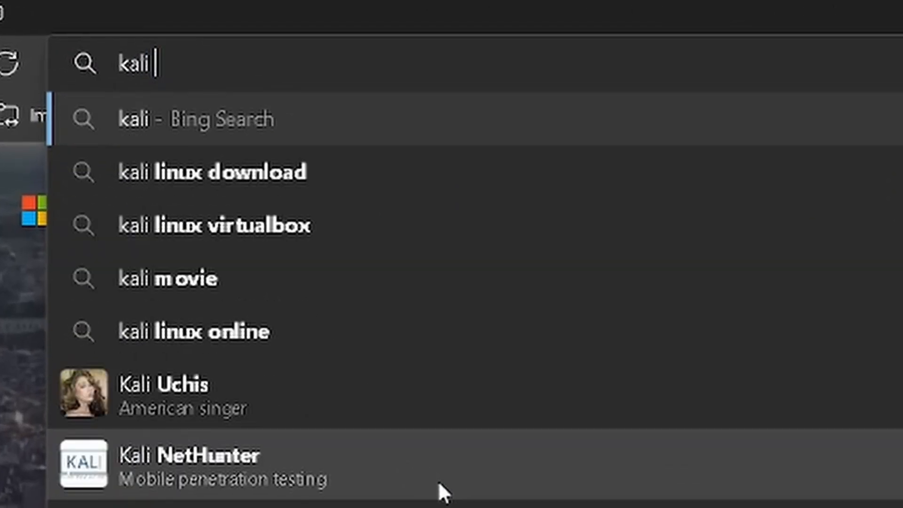
text( linux)
key(Return)
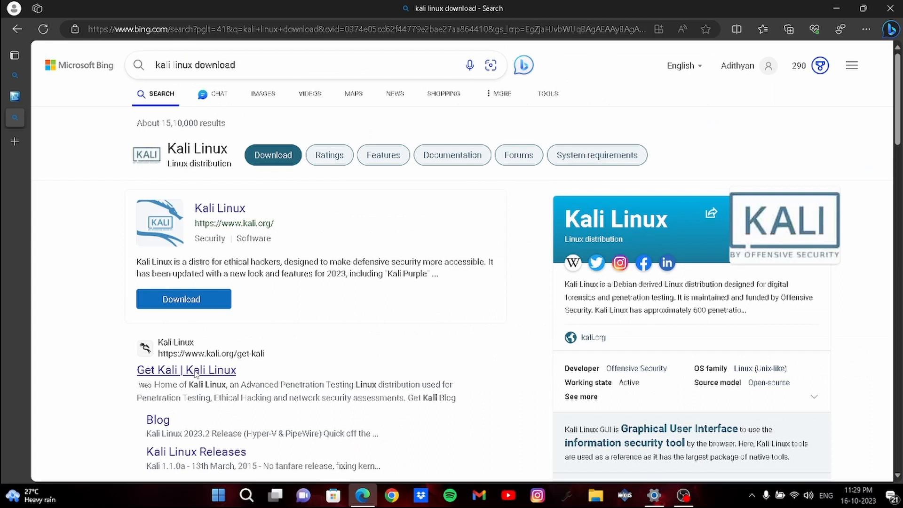
click(288, 273)
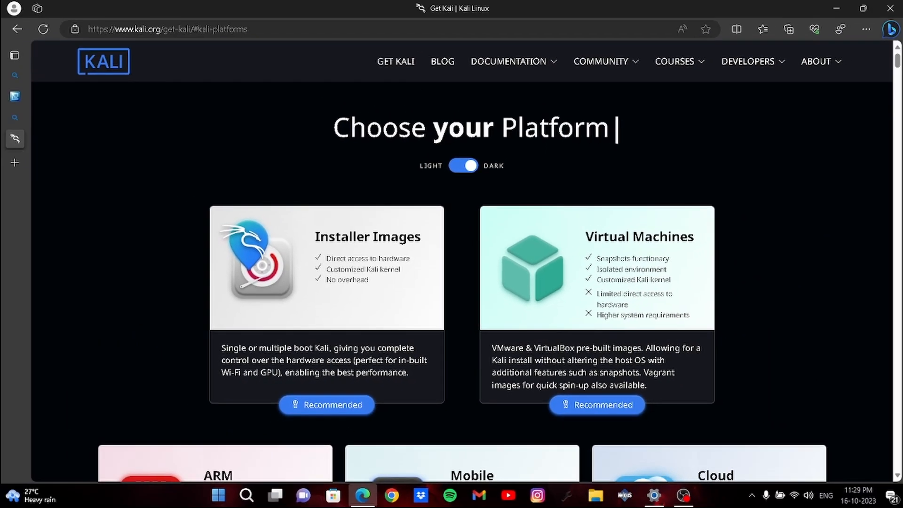
drag(899, 65, 896, 162)
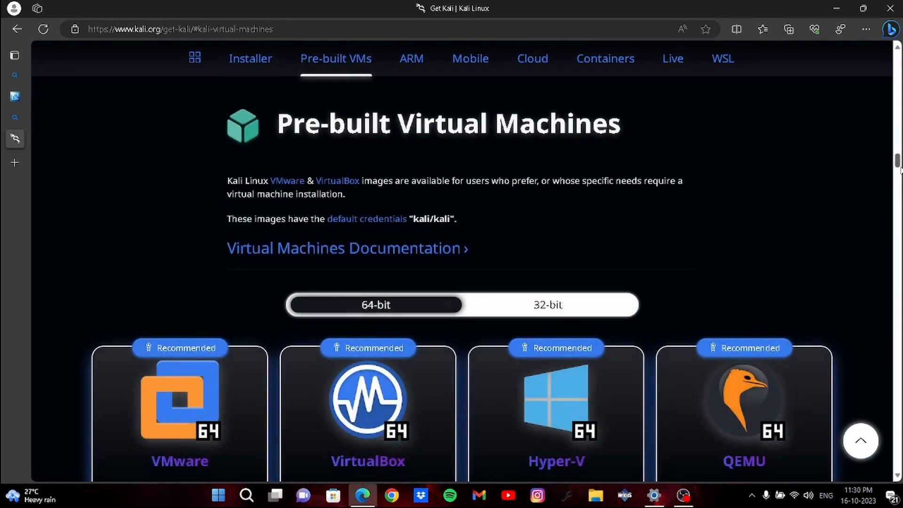
drag(899, 169, 899, 173)
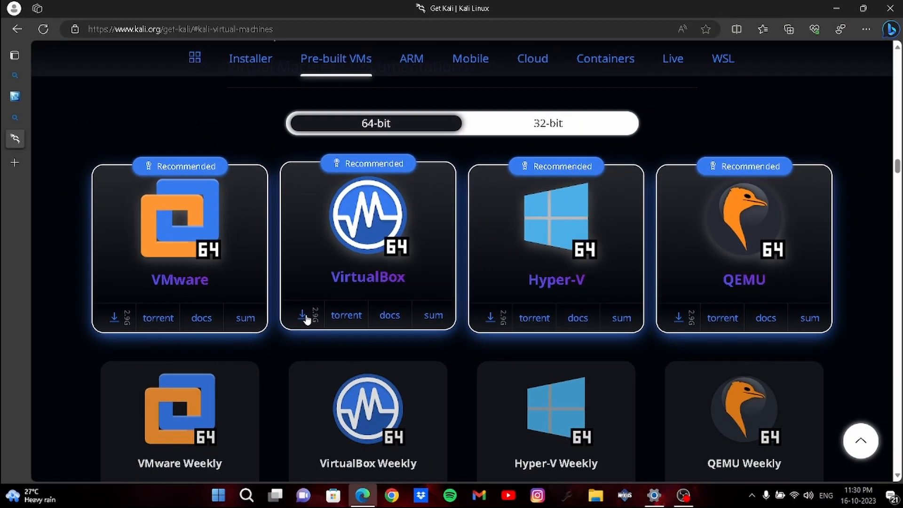
click(303, 317)
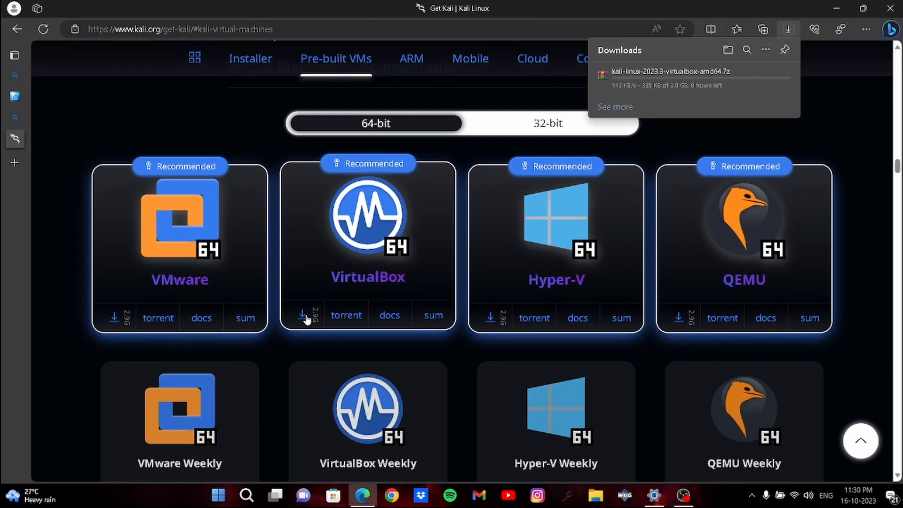
mouse_move(674, 75)
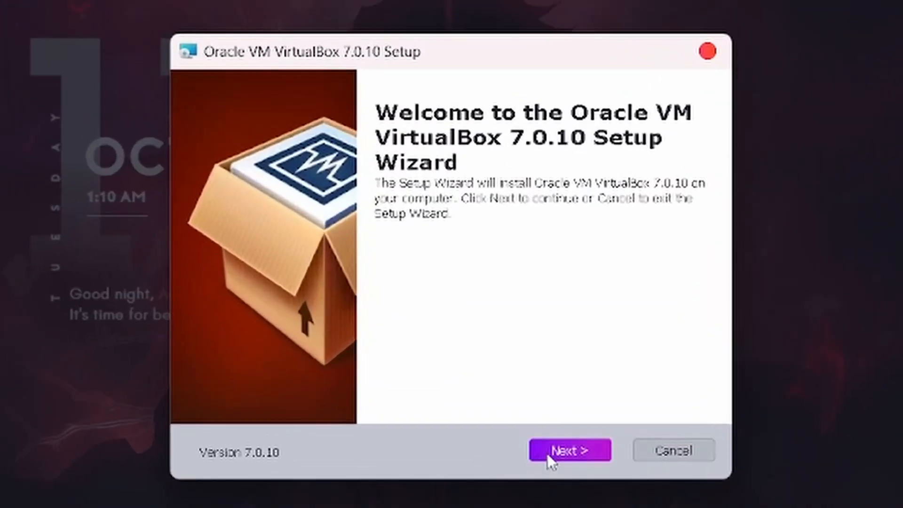
Step: Install VirtualBox 7.0.10 with default features, accept the Network Interfaces and Python dependency warnings, then finish
click(499, 336)
click(548, 456)
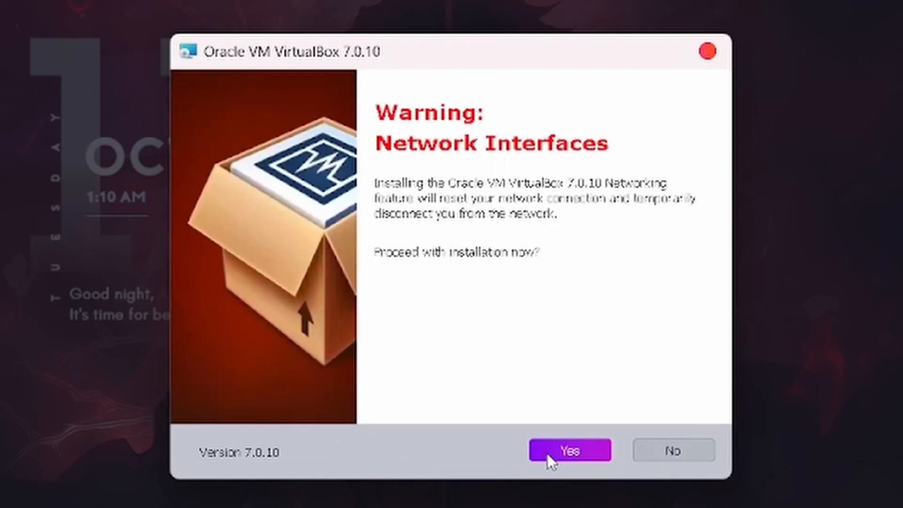
click(548, 455)
click(547, 453)
click(546, 453)
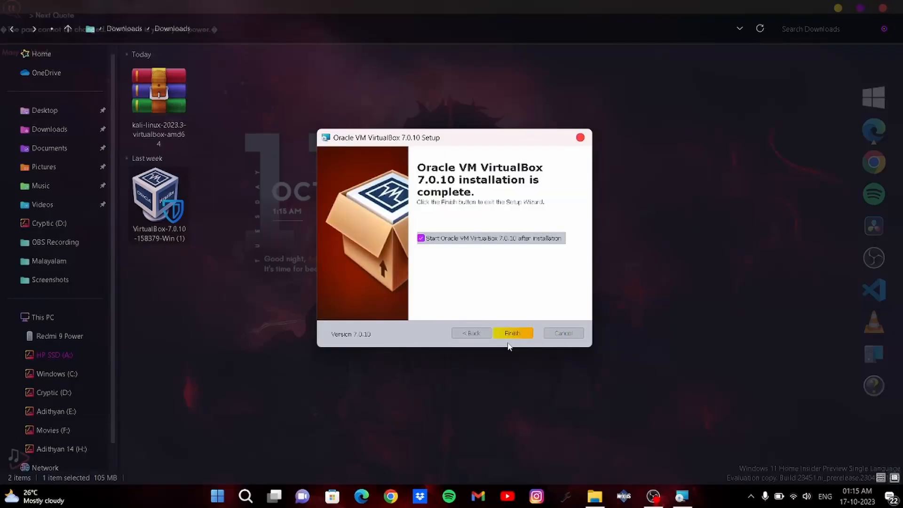
click(512, 337)
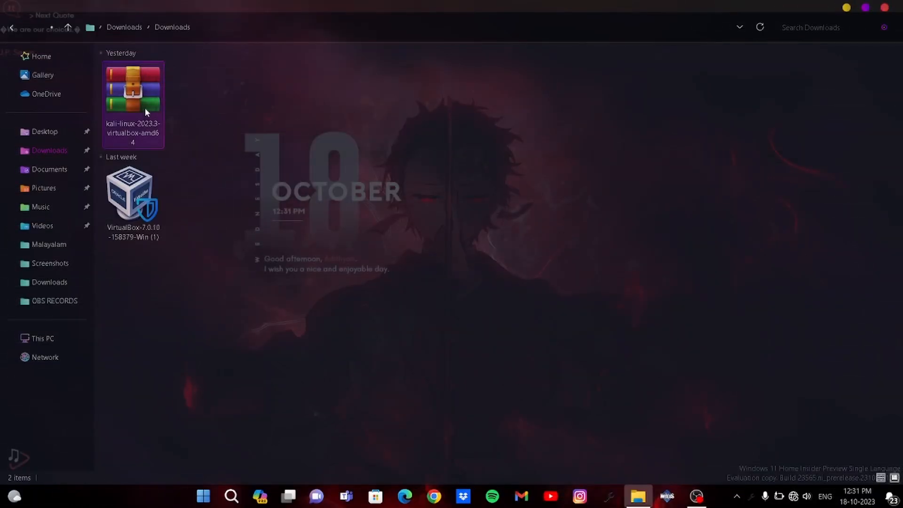
Step: Extract the Kali 2023.3 .7z archive with WinRAR into Downloads, dismissing the licence reminder, then close WinRAR
click(145, 110)
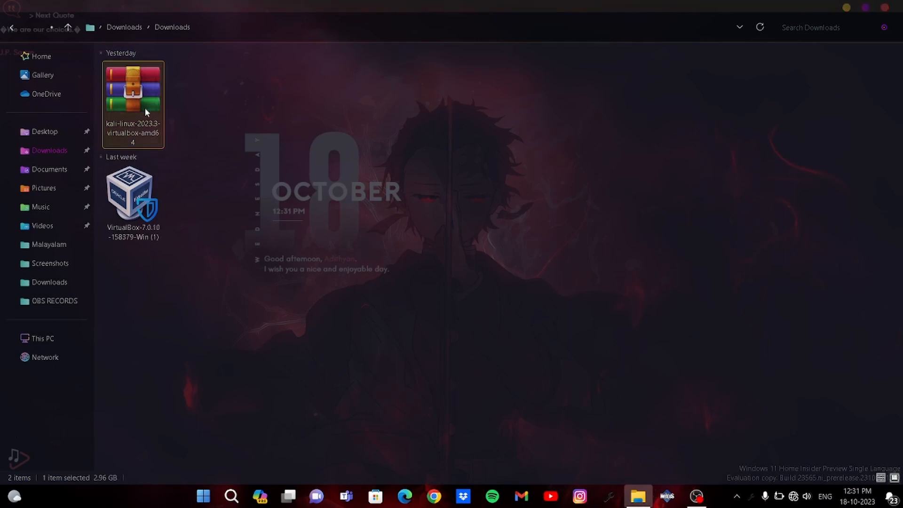
double_click(145, 111)
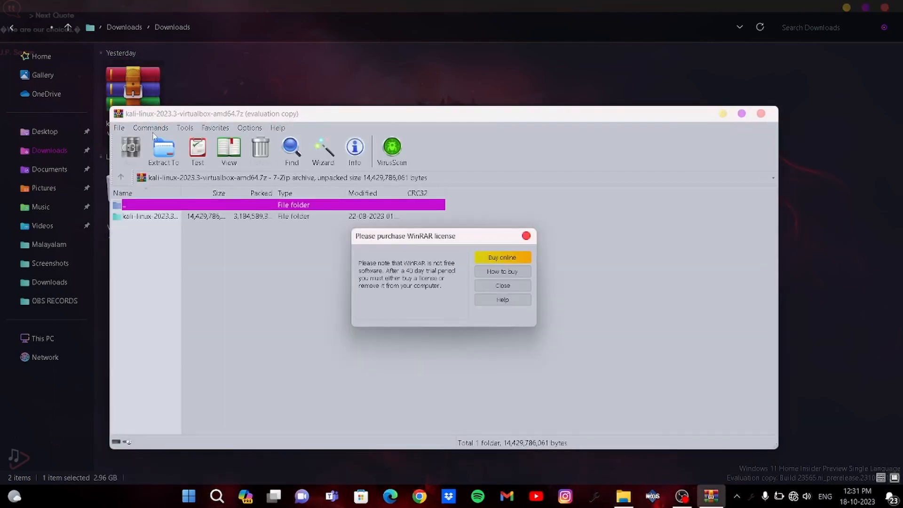
click(526, 236)
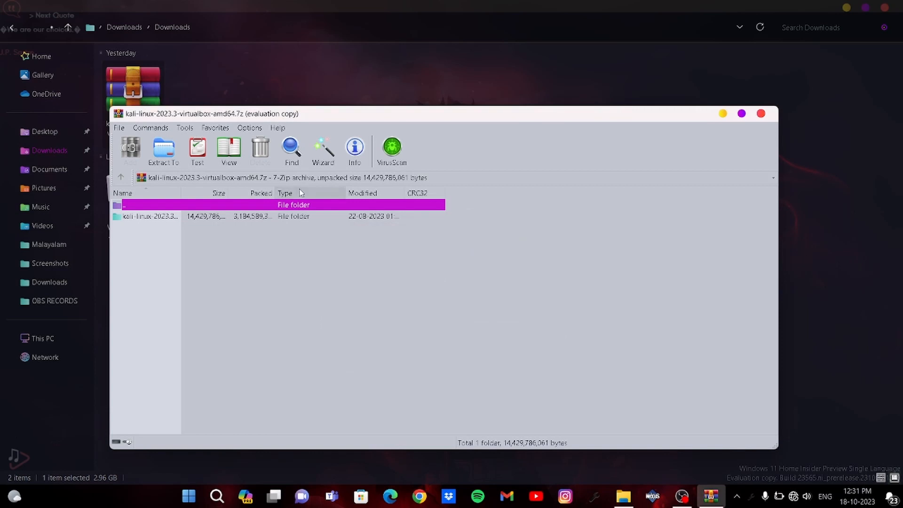
click(119, 129)
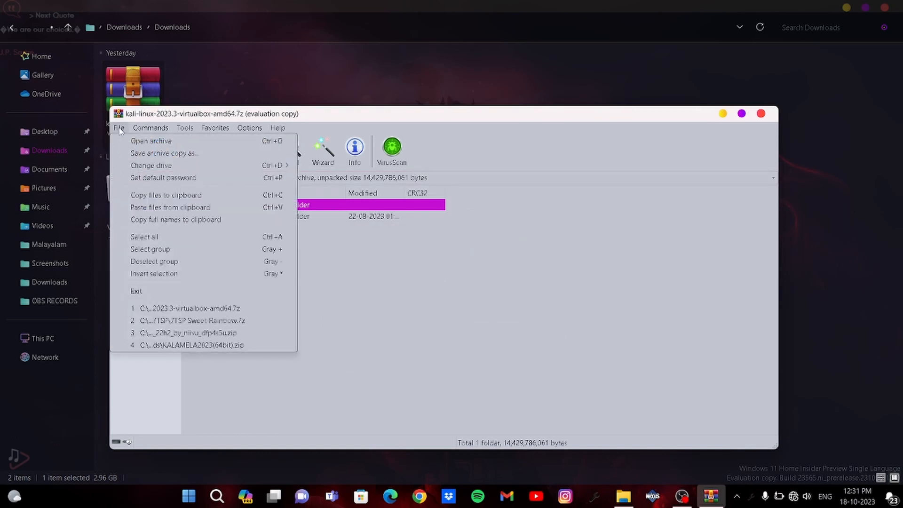
click(119, 129)
click(163, 149)
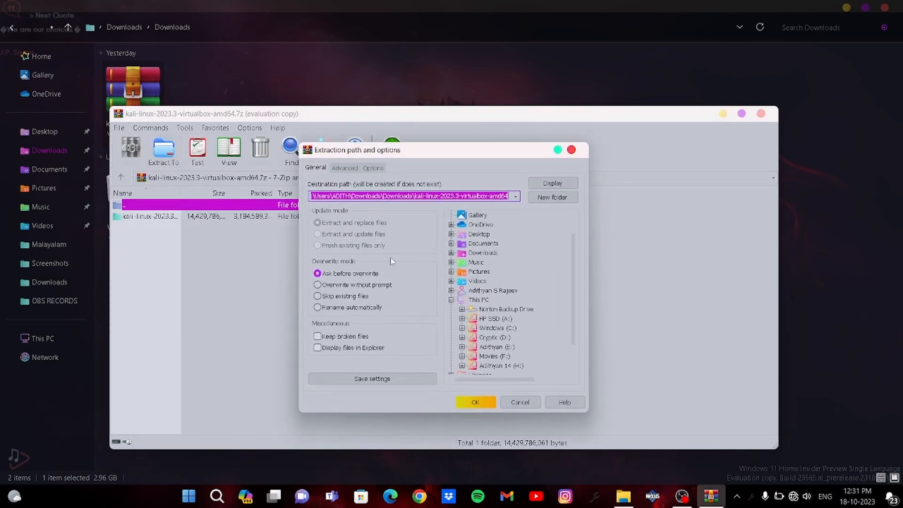
click(475, 401)
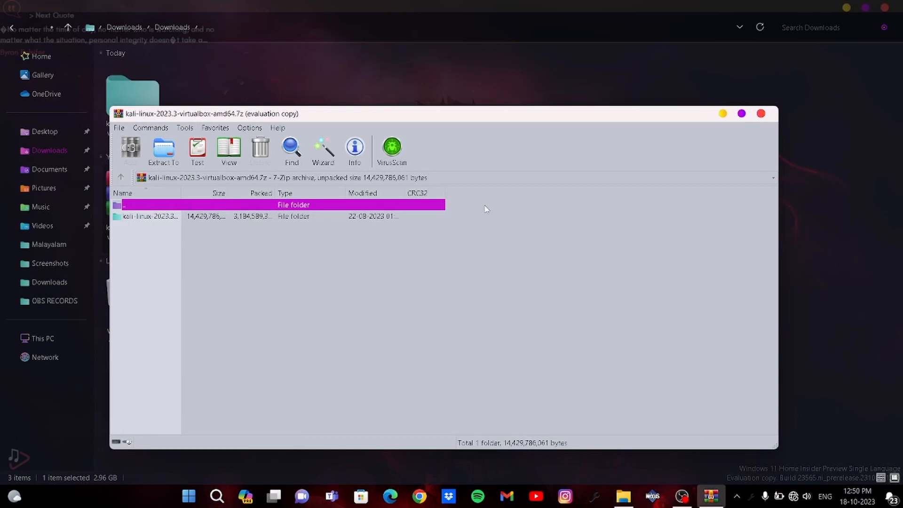
click(760, 114)
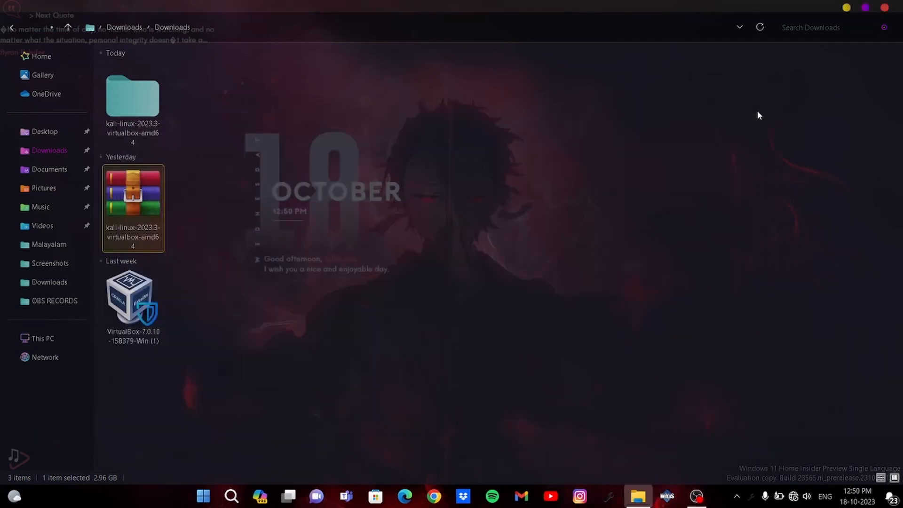
Step: Open the kali-linux-2023.3-virtualbox-amd64 folders and launch the .vbox machine definition file
double_click(133, 105)
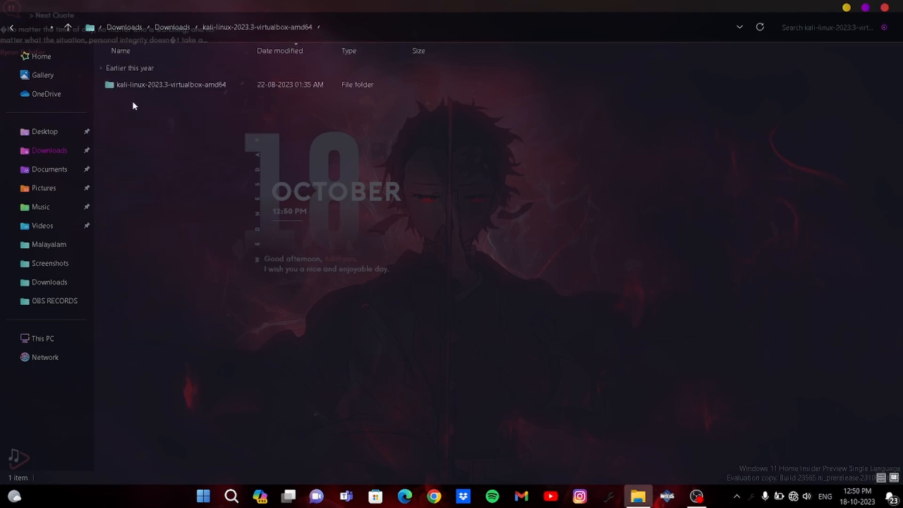
double_click(191, 85)
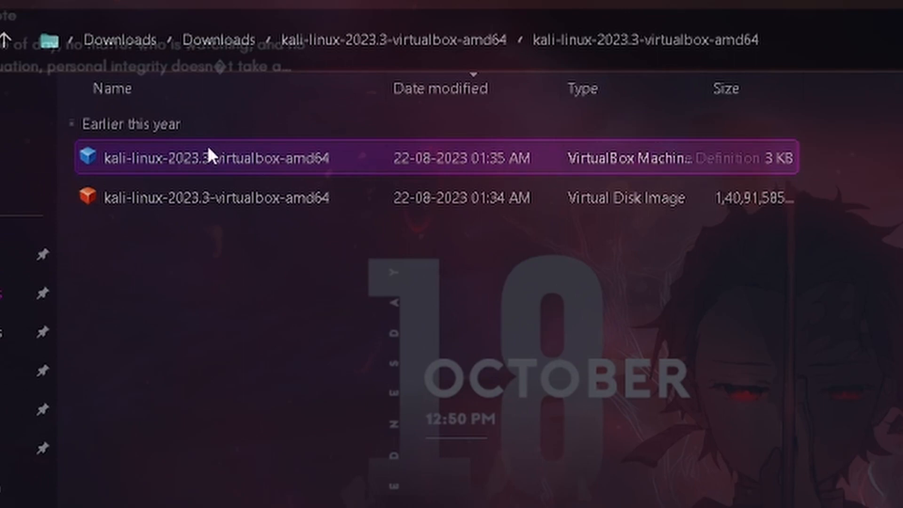
click(229, 160)
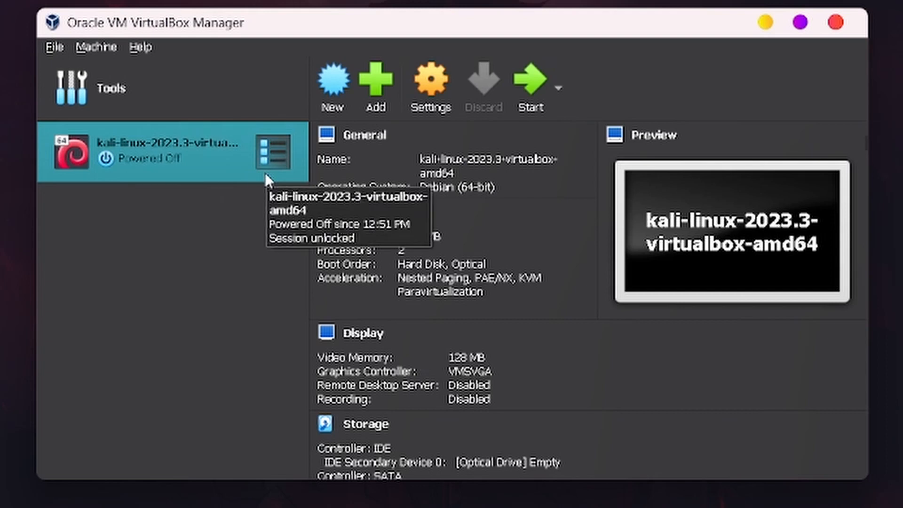
Step: Open the Kali VM's Settings and review System processor and acceleration options
click(441, 92)
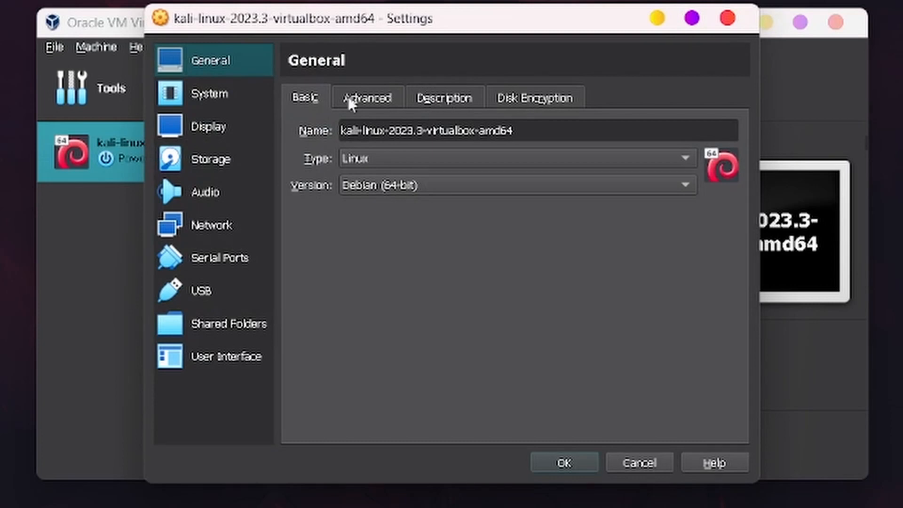
click(208, 96)
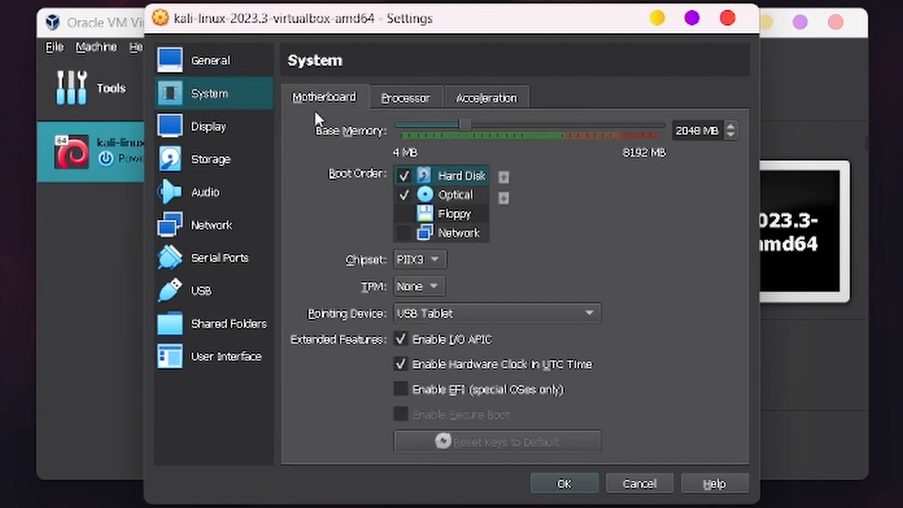
click(430, 96)
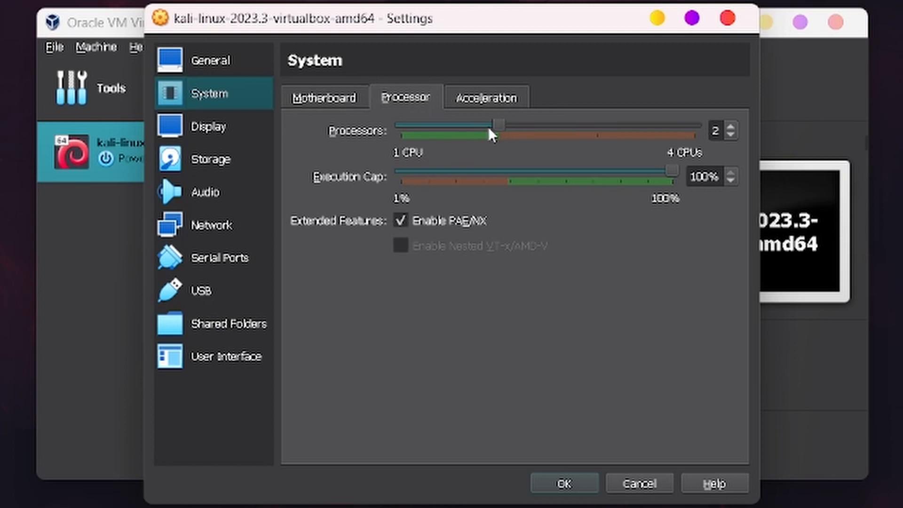
click(508, 99)
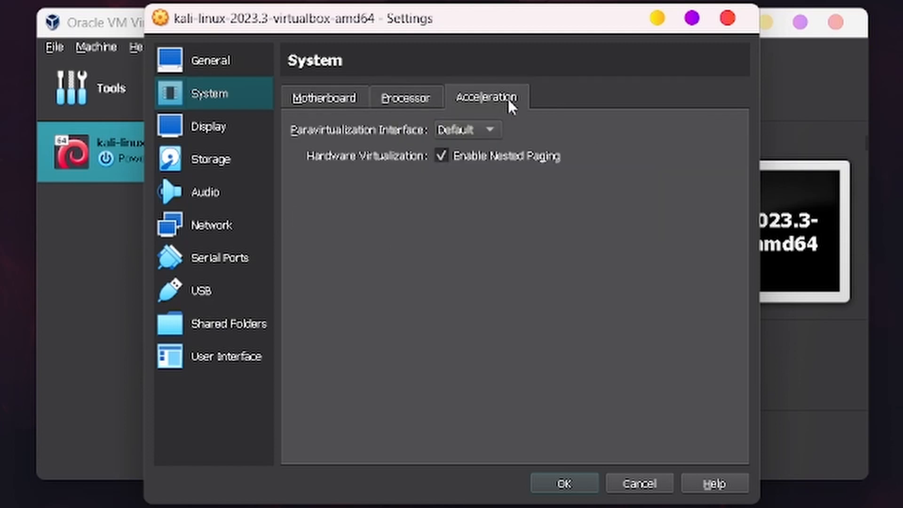
Step: Review Display, then Storage's SATA Kali disk and empty IDE optical drive
click(201, 129)
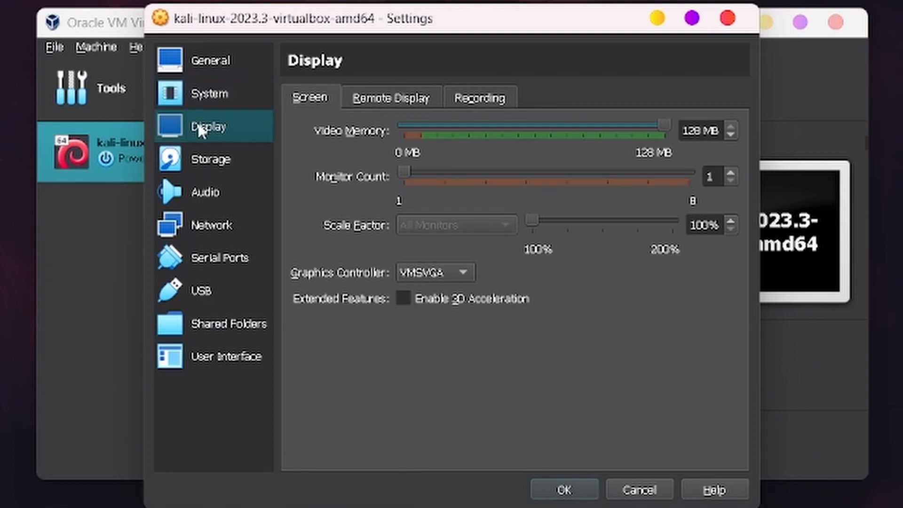
click(216, 160)
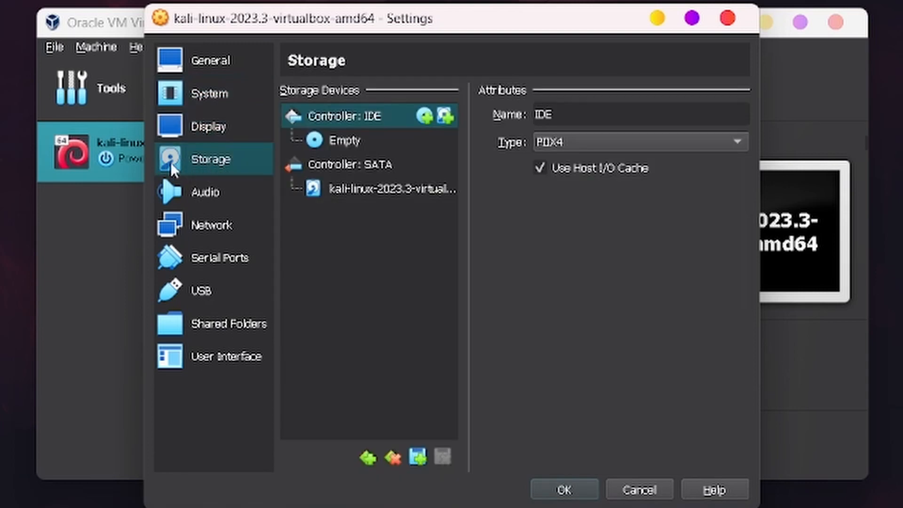
click(383, 188)
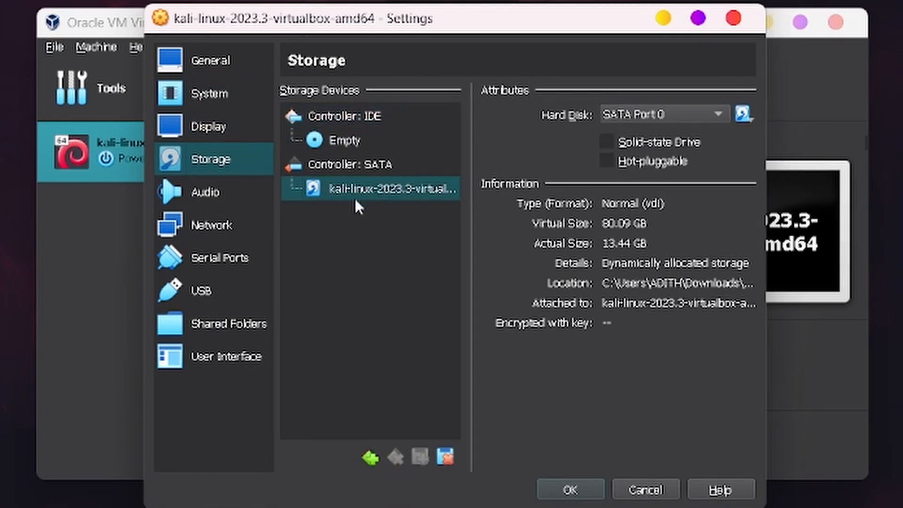
click(316, 142)
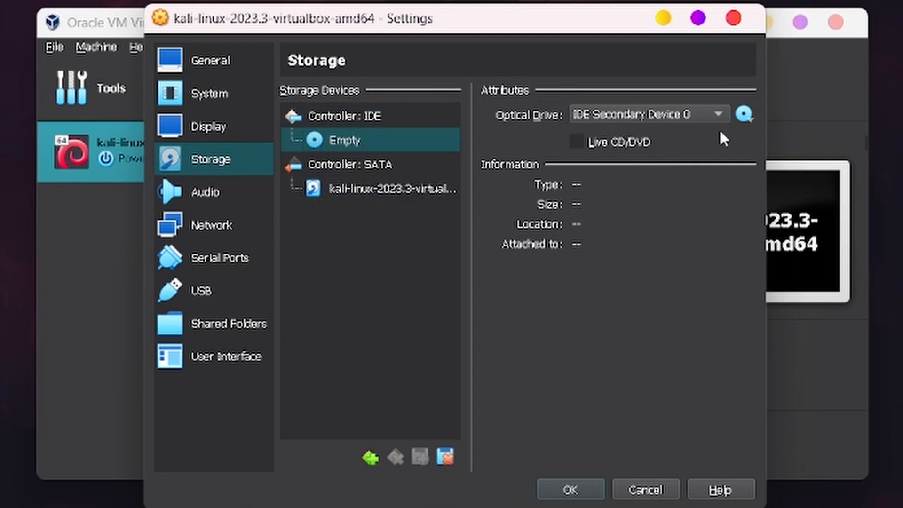
Step: Cancel choosing a disk file so the optical drive stays empty, then save Settings with OK
click(752, 120)
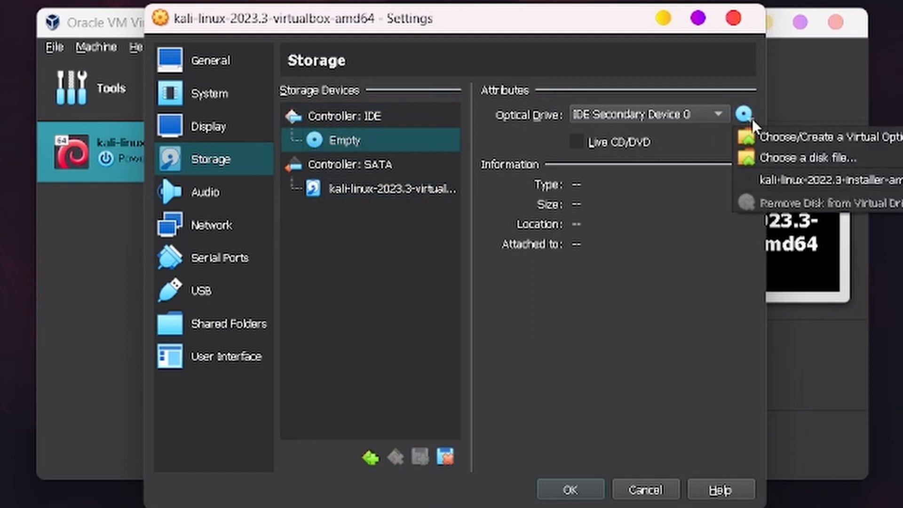
click(785, 157)
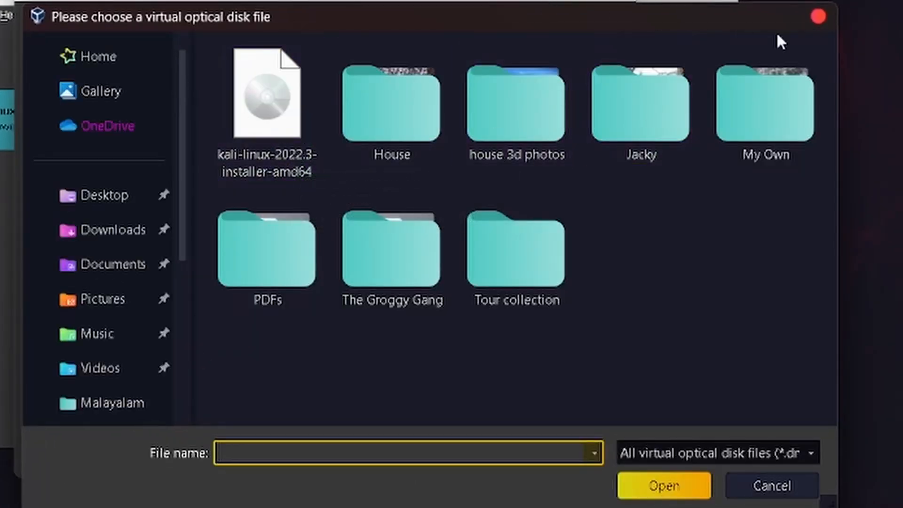
click(826, 10)
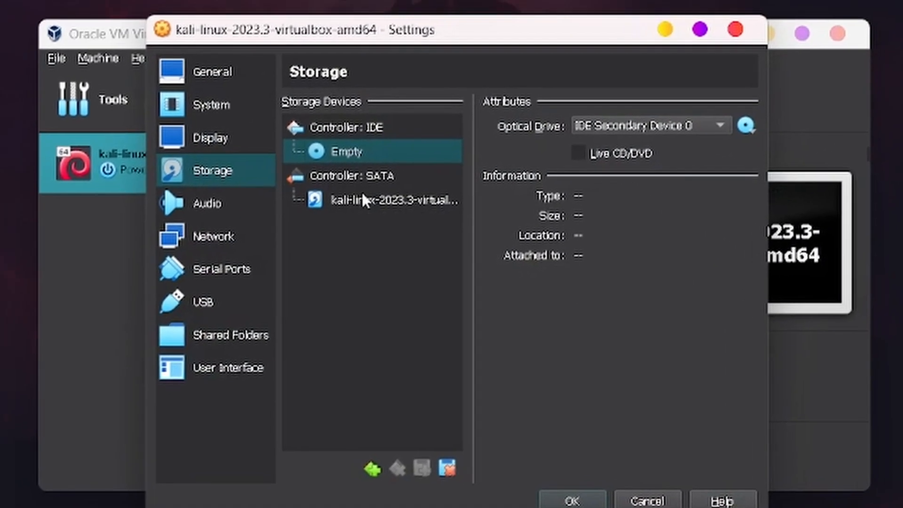
click(264, 167)
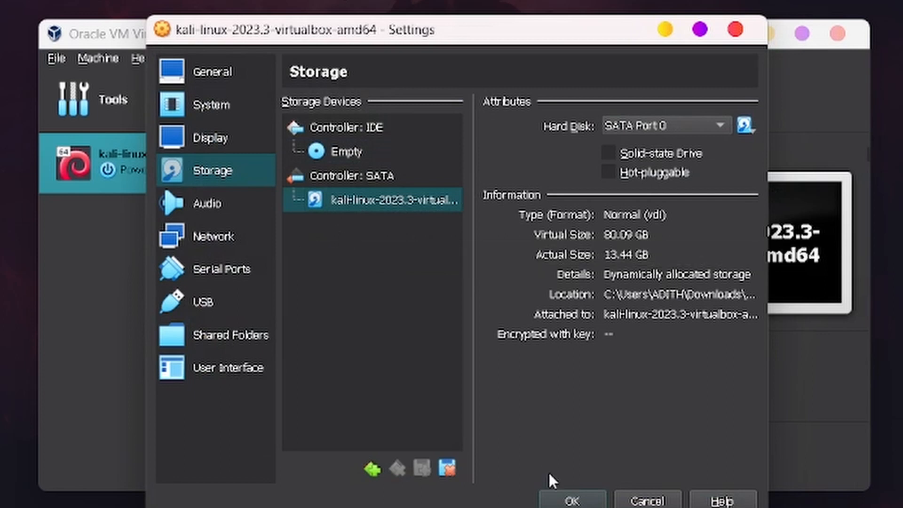
click(572, 501)
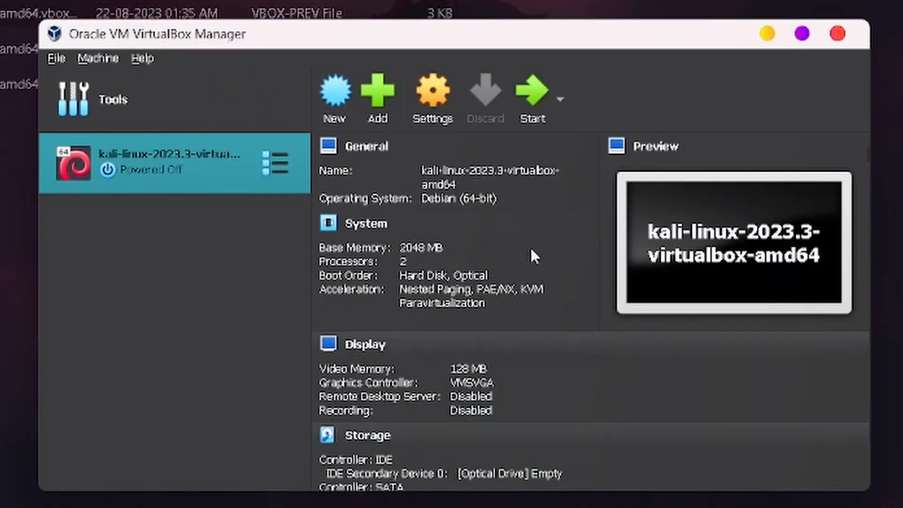
Step: Start the kali-linux-2023.3-virtualbox-amd64 VM from the Manager toolbar
click(532, 97)
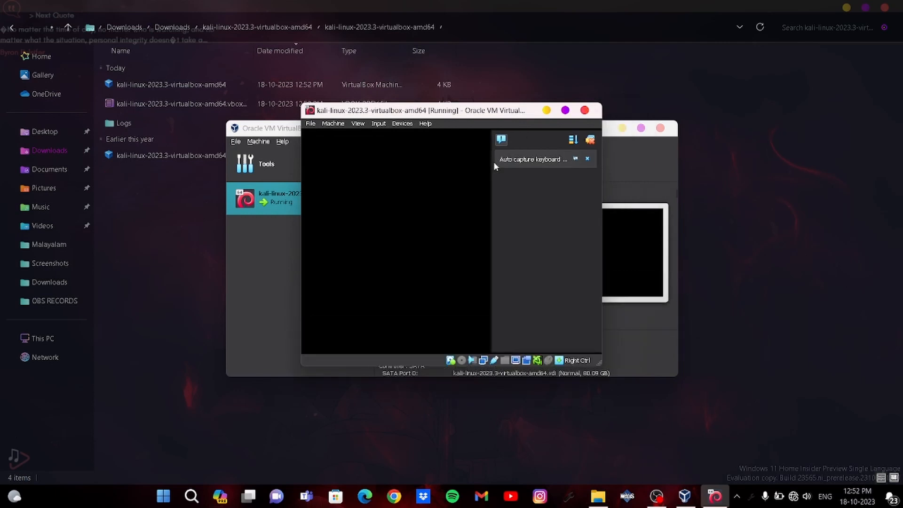
Step: Maximize the running Kali VM window and let it boot to the login screen
click(565, 110)
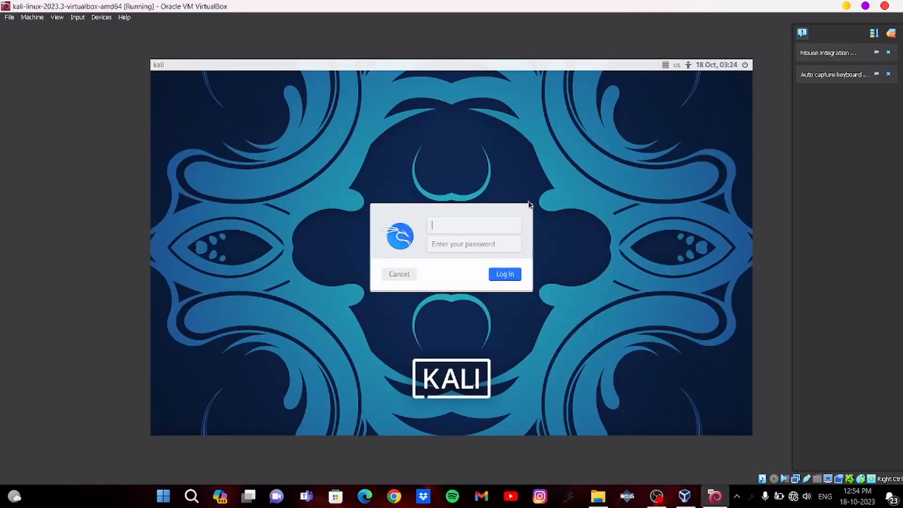
text(kali)
click(509, 276)
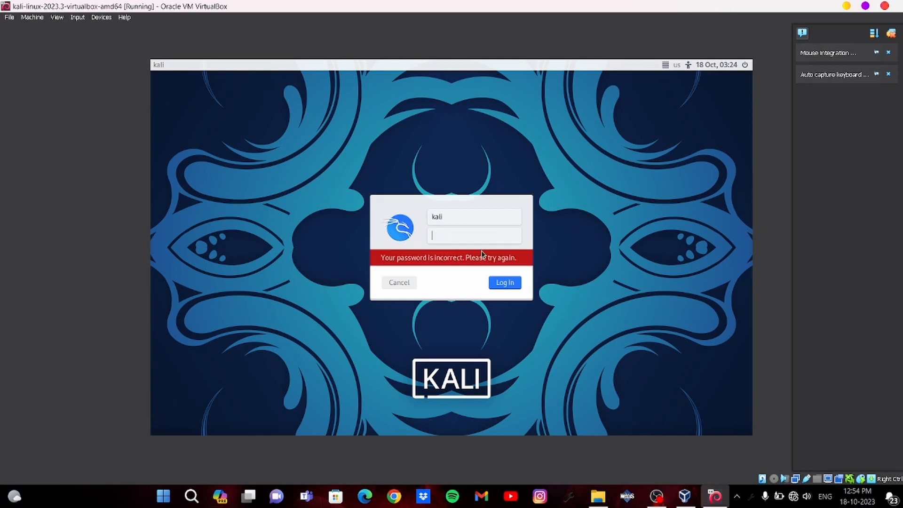
text(kali123)
click(506, 284)
text(•••••••)
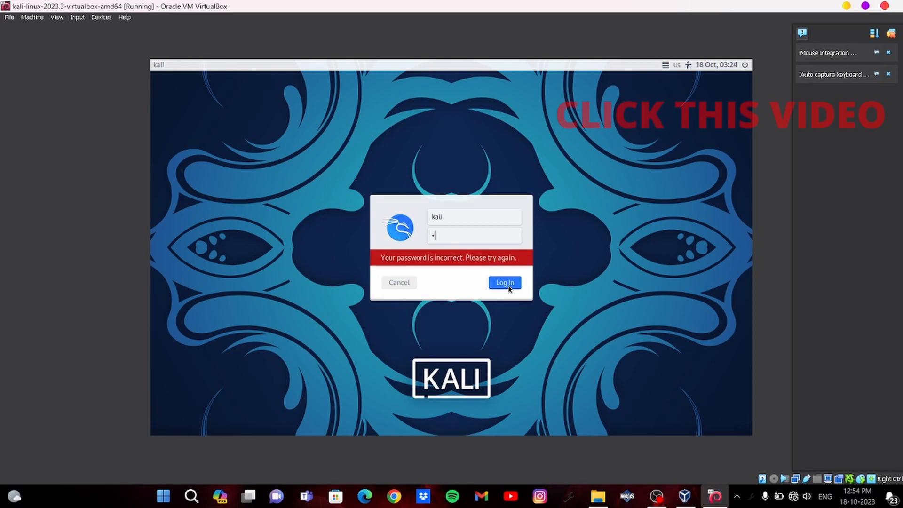
text(•)
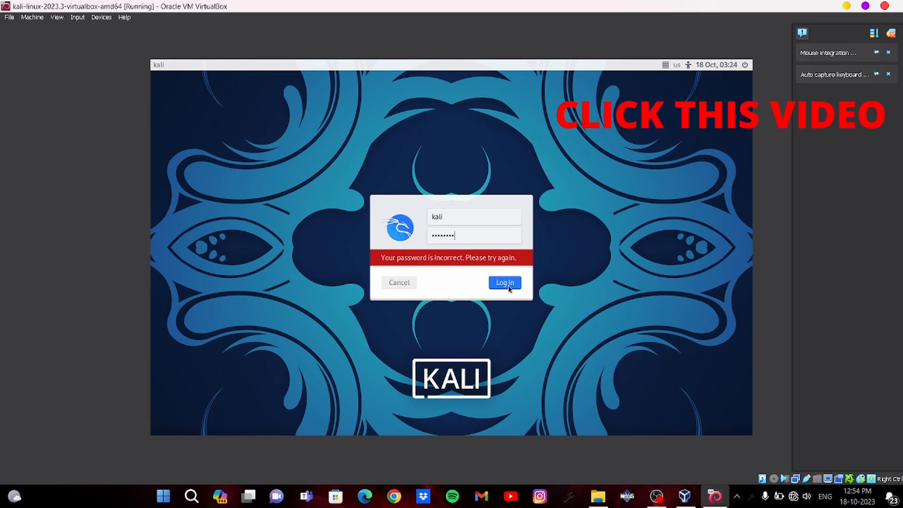
click(508, 286)
click(508, 288)
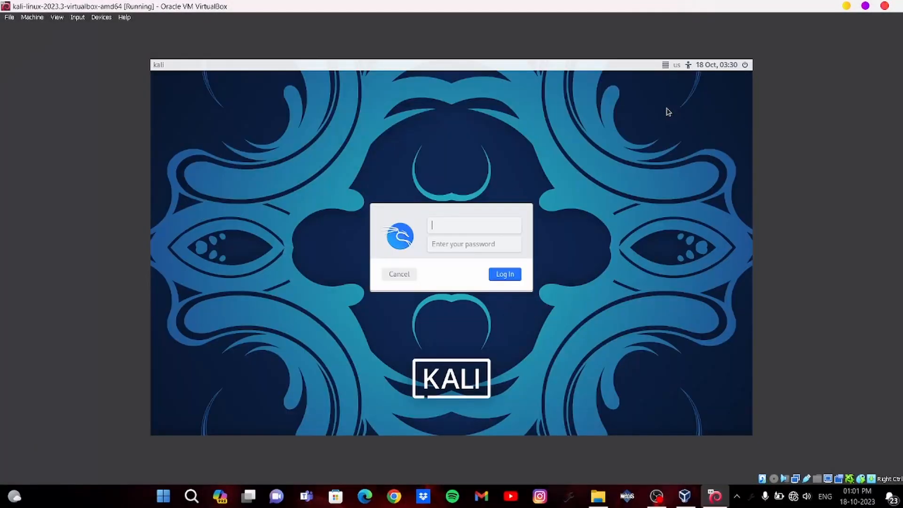
Step: Enter the Kali username and account password to log in to the desktop
text(kali)
key(Tab)
text(kalii)
key(Return)
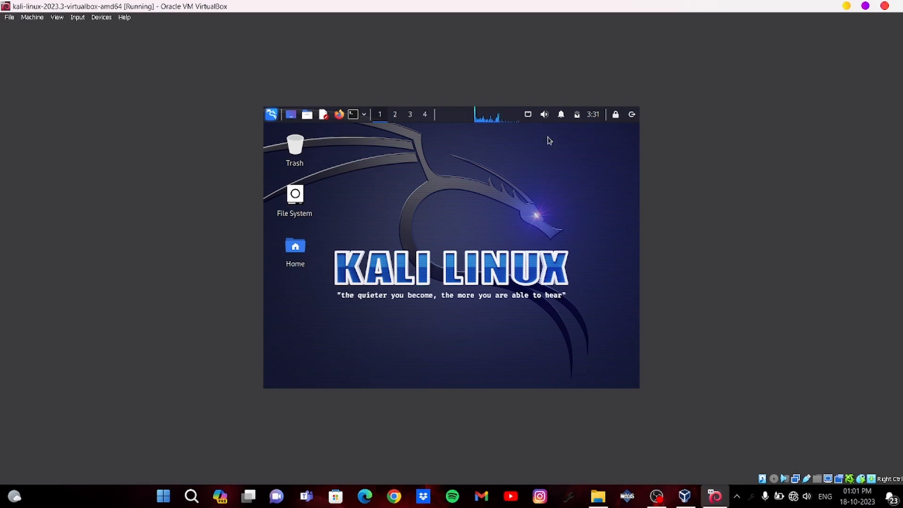
Step: Put the running Kali VM into Full-screen Mode from the View menu, confirming with Switch
click(271, 115)
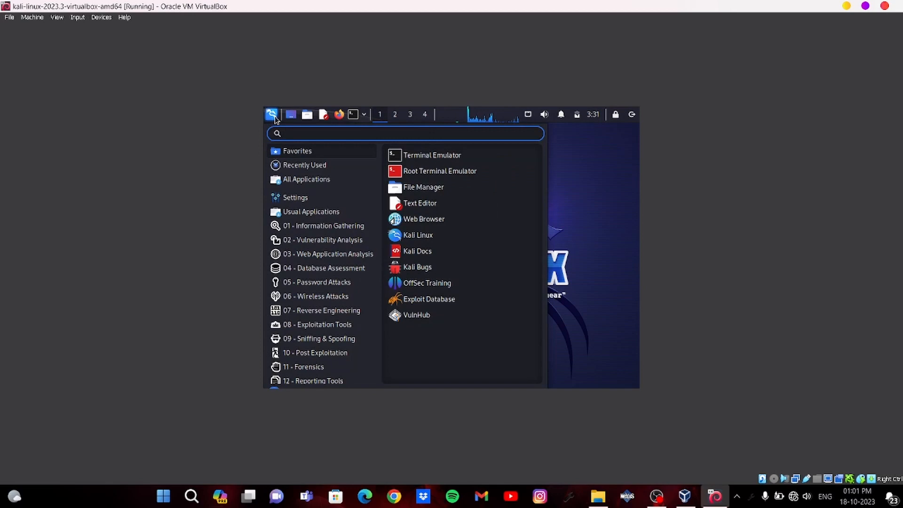
click(590, 168)
click(57, 17)
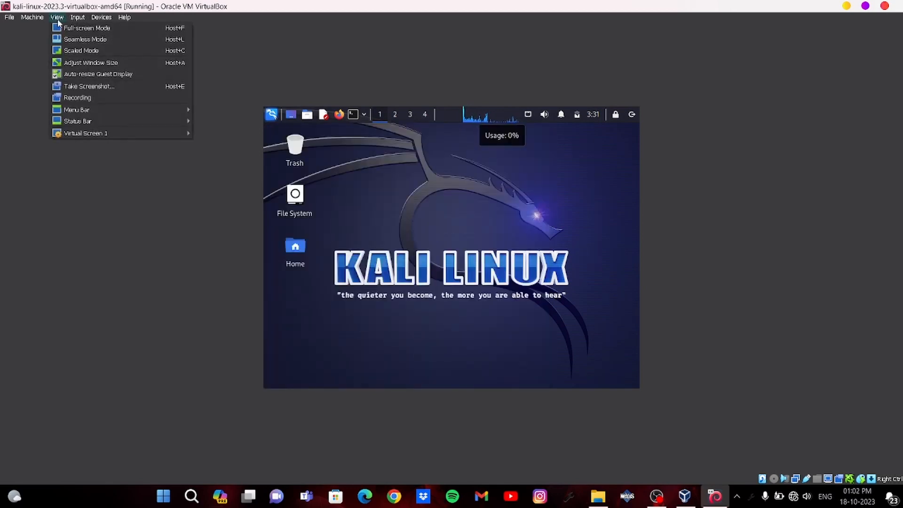
click(75, 28)
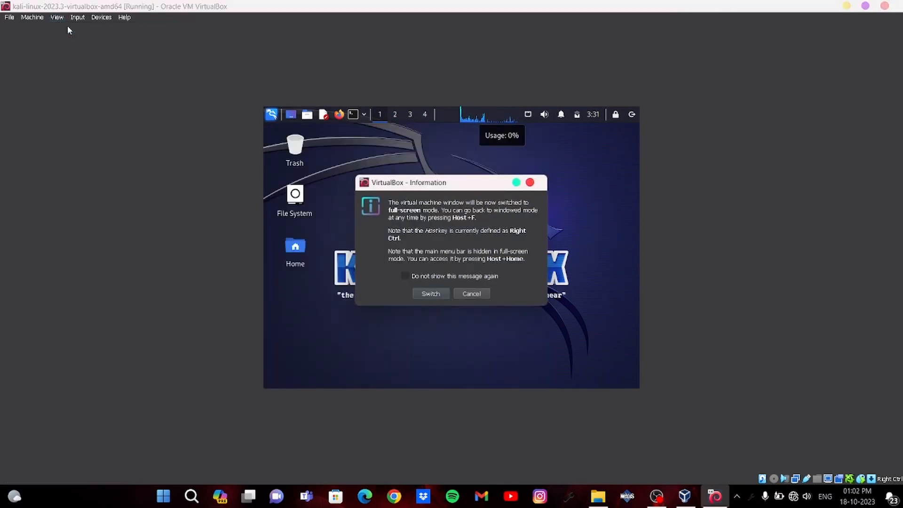
click(431, 295)
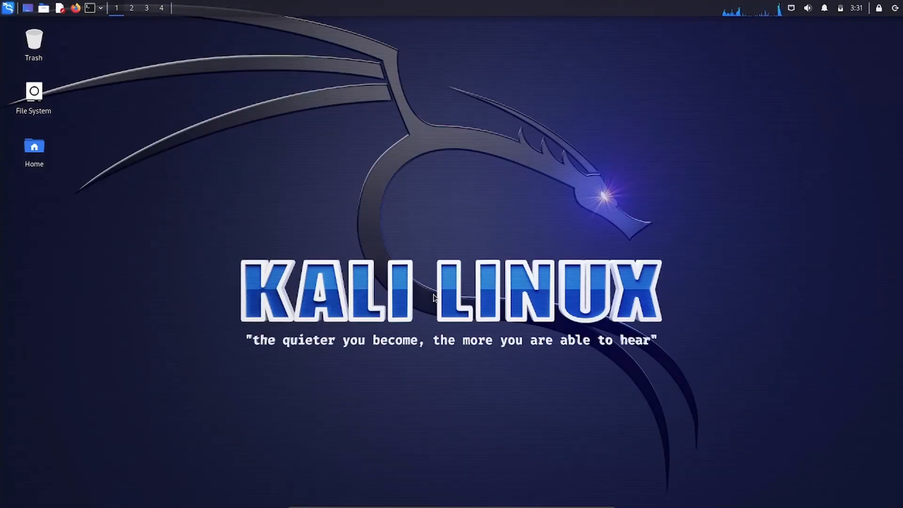
click(9, 8)
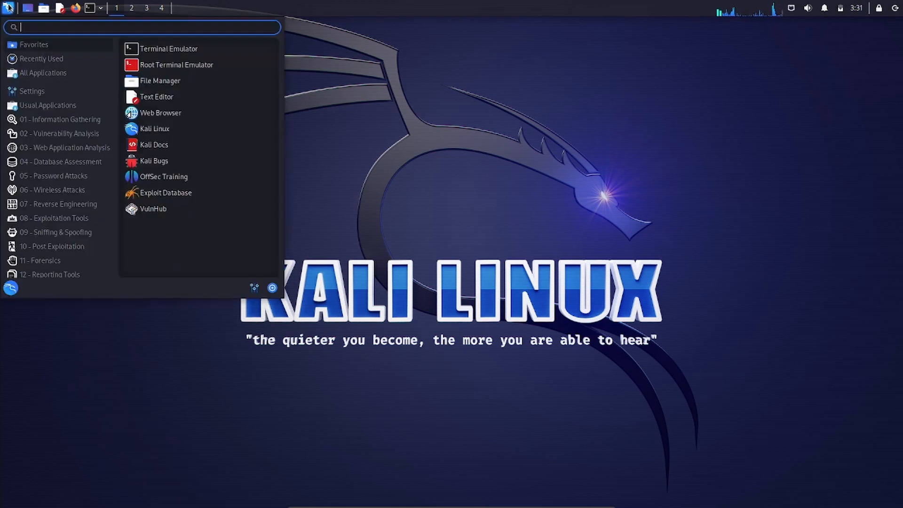
click(482, 172)
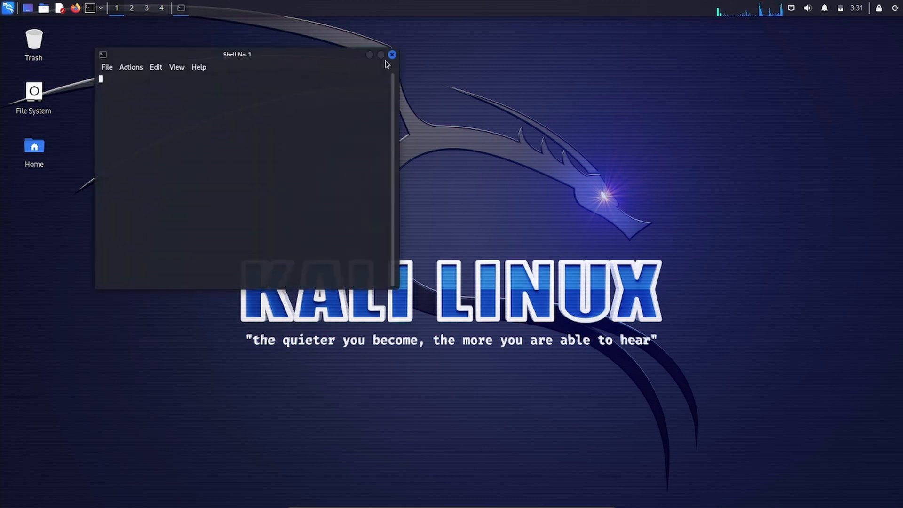
click(381, 54)
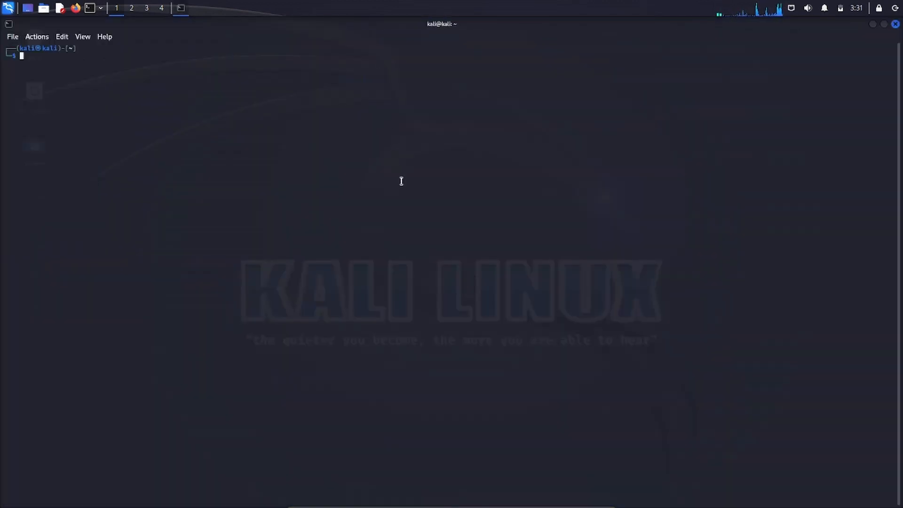
text(ls)
key(Return)
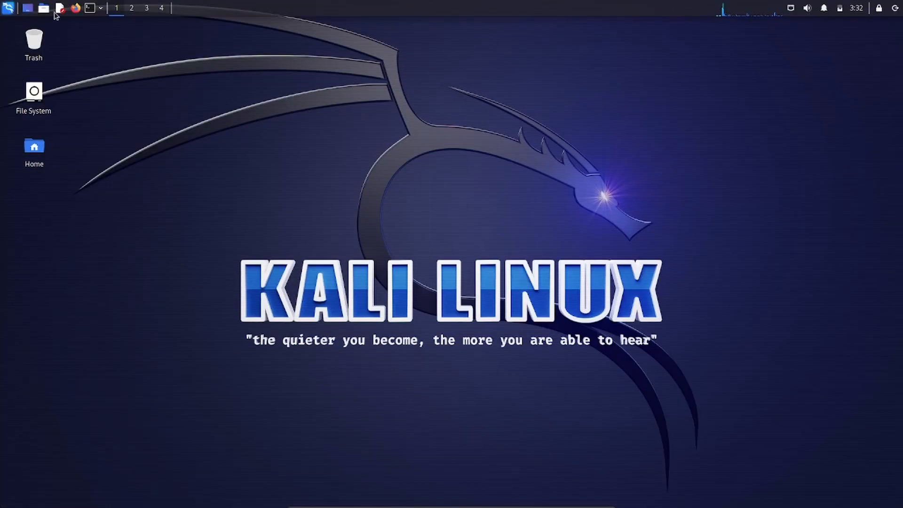
Step: Shut down Kali from its power menu, then close VirtualBox Manager and File Explorer
click(895, 8)
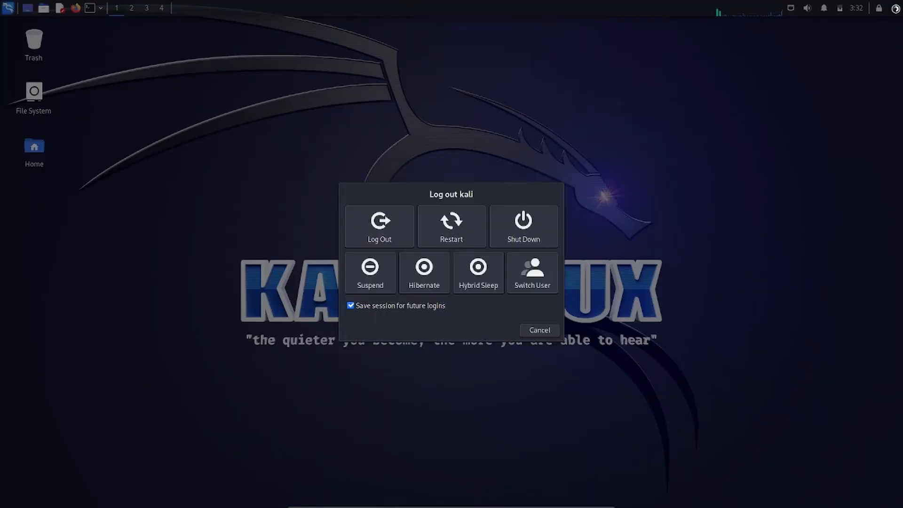
click(524, 221)
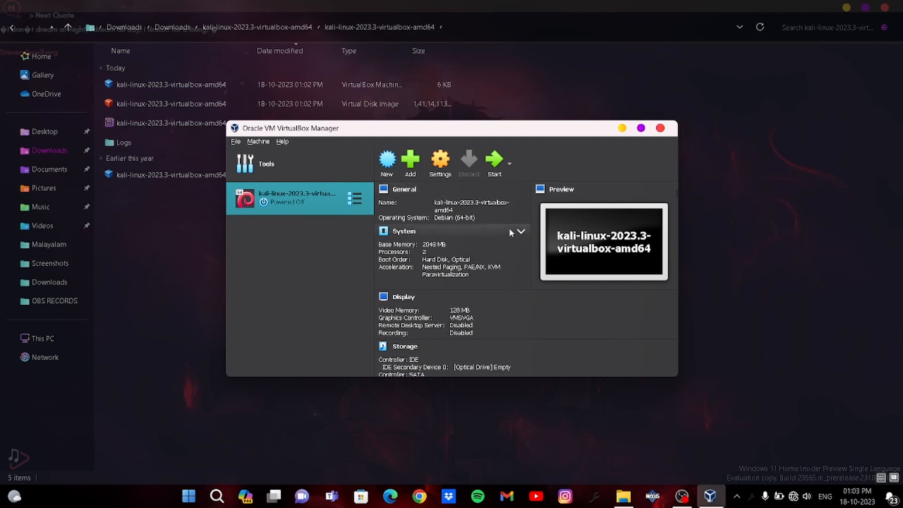
click(670, 131)
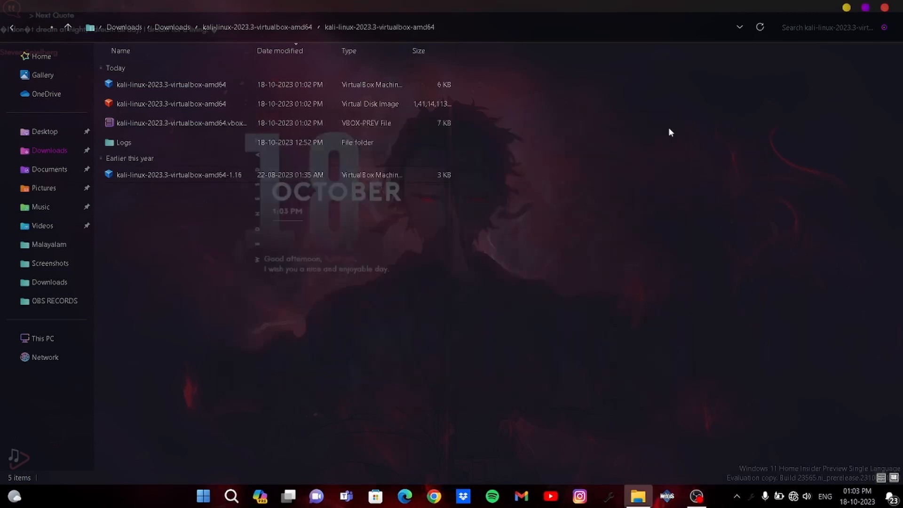
click(898, 9)
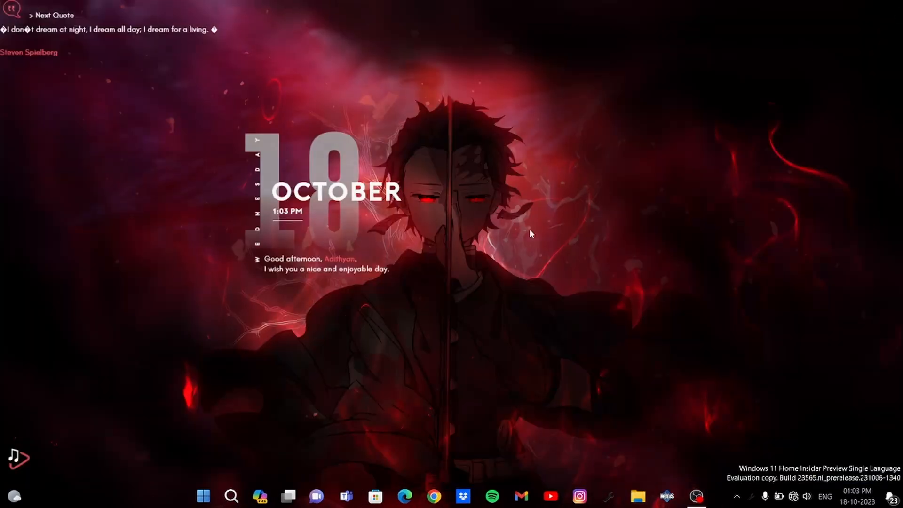